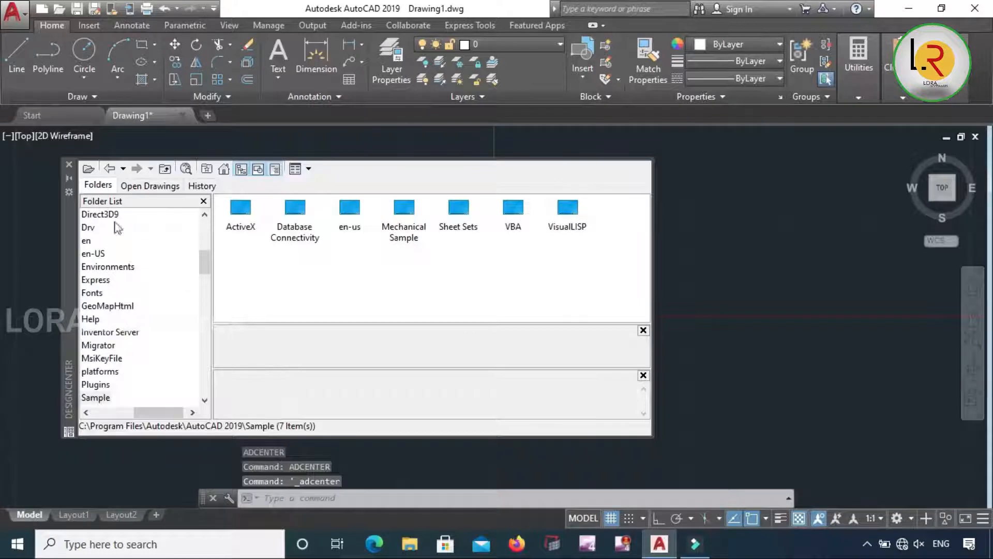
Step: Close the DesignCenter palette and reopen it with the DC command
{"action": "left_click", "coordinate": [69, 165]}
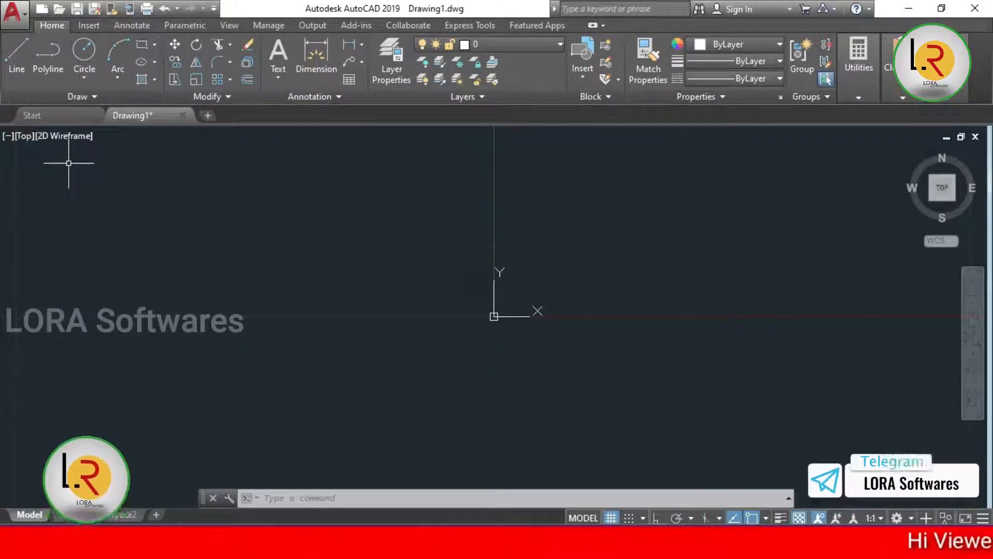
{"action": "type", "text": "DC"}
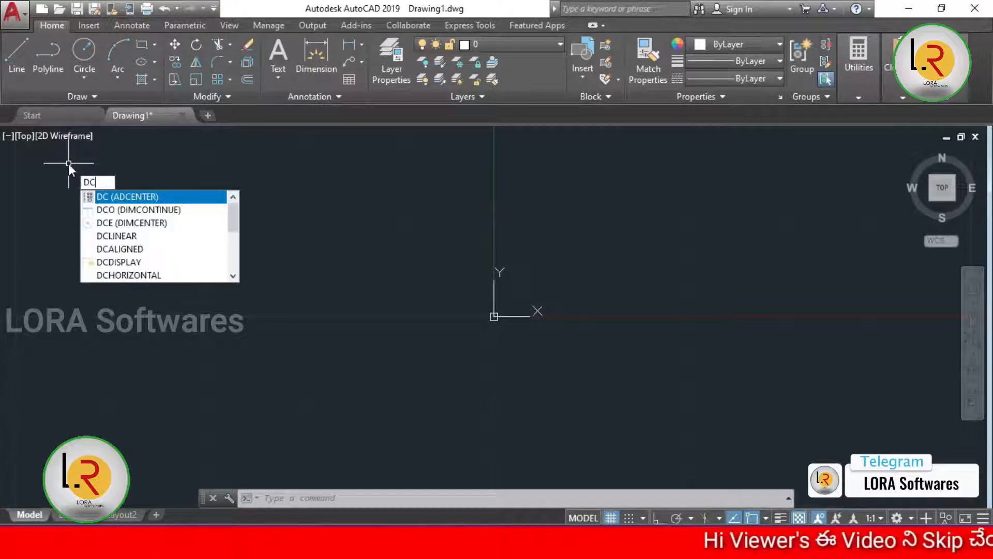
{"action": "key", "text": "Return"}
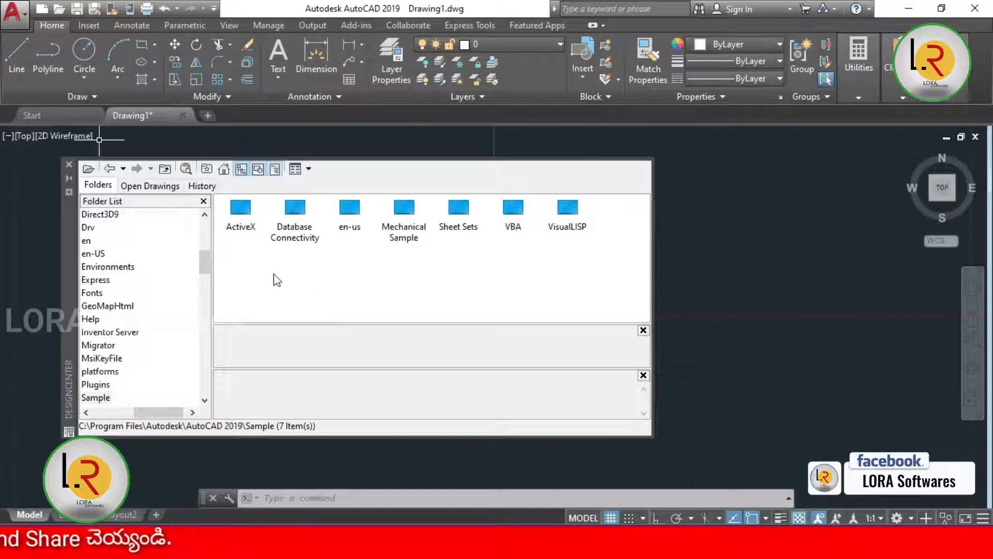
Step: Open the Blocks of House Designer.dwg from the DesignCenter folder inside the en-us samples
{"action": "double_click", "coordinate": [351, 212]}
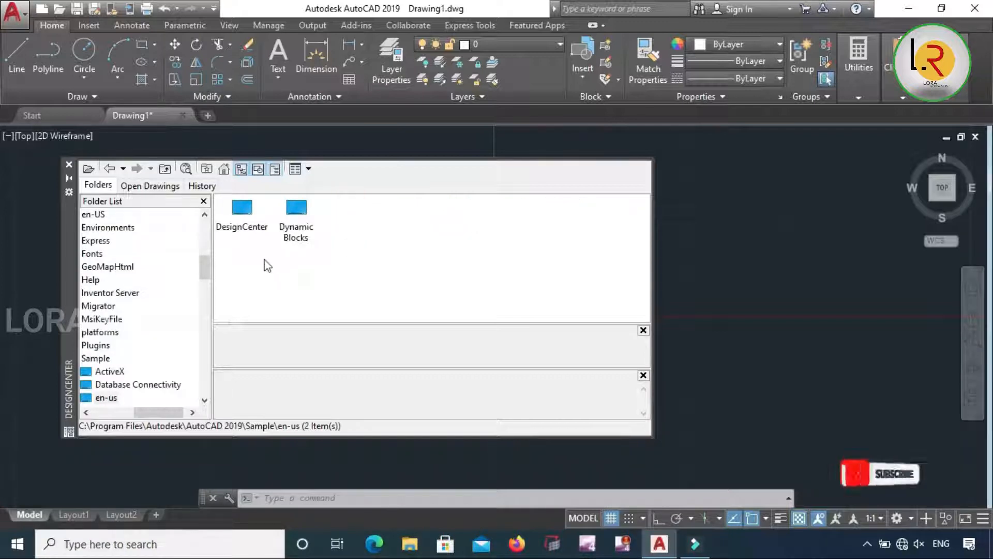
{"action": "double_click", "coordinate": [241, 209]}
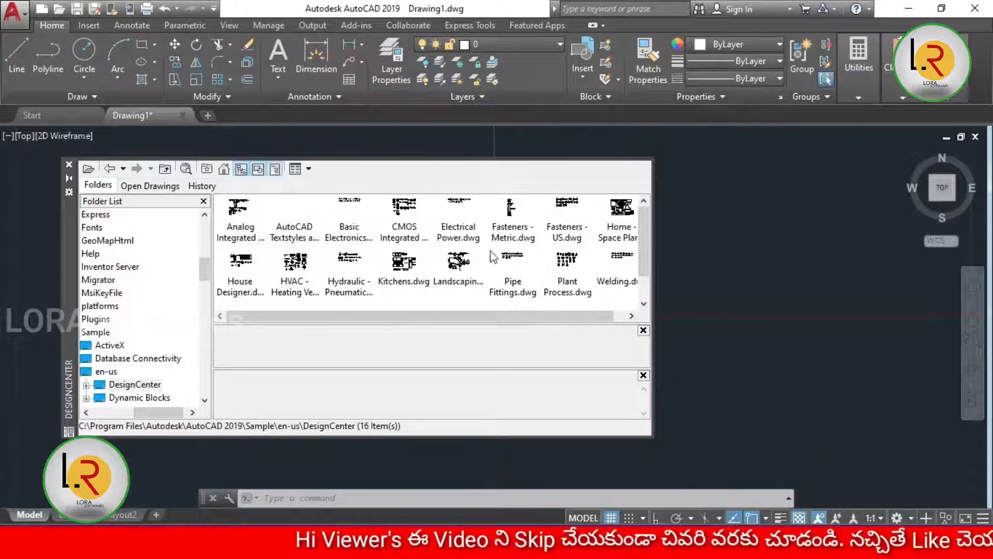
{"action": "double_click", "coordinate": [241, 262]}
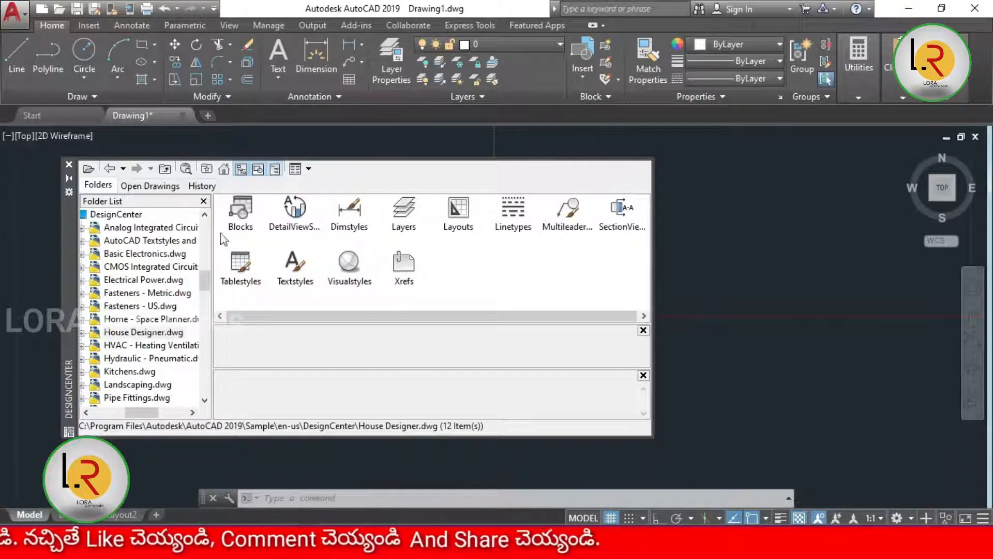
{"action": "double_click", "coordinate": [238, 213]}
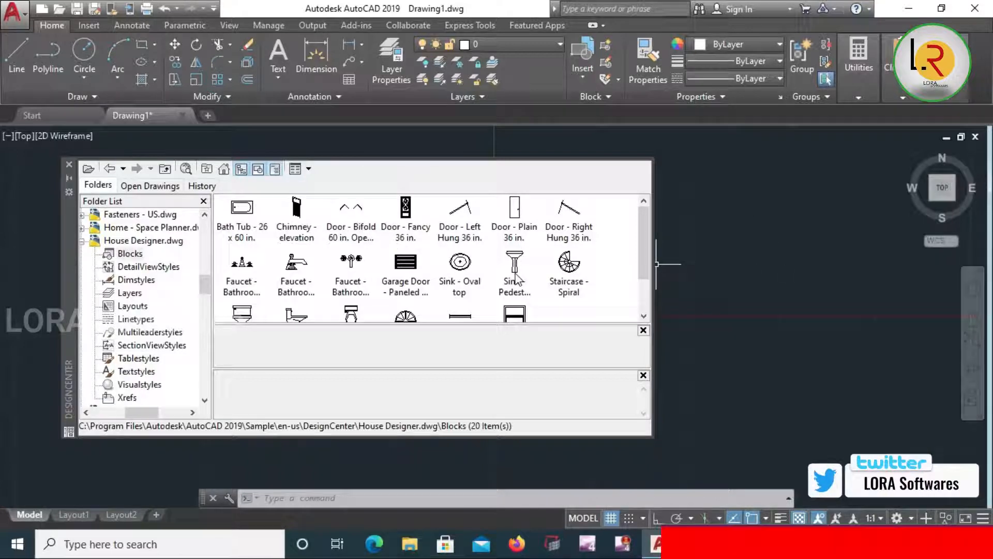
Step: Insert the Door - Plain 36 in. block near the origin with scale 1 and rotation 0
{"action": "double_click", "coordinate": [516, 208]}
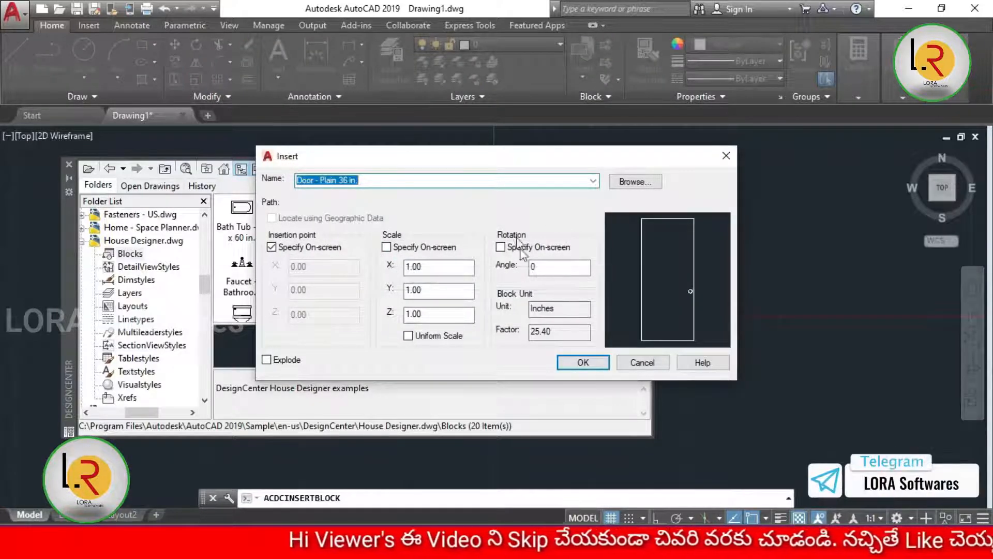
{"action": "left_click", "coordinate": [579, 360]}
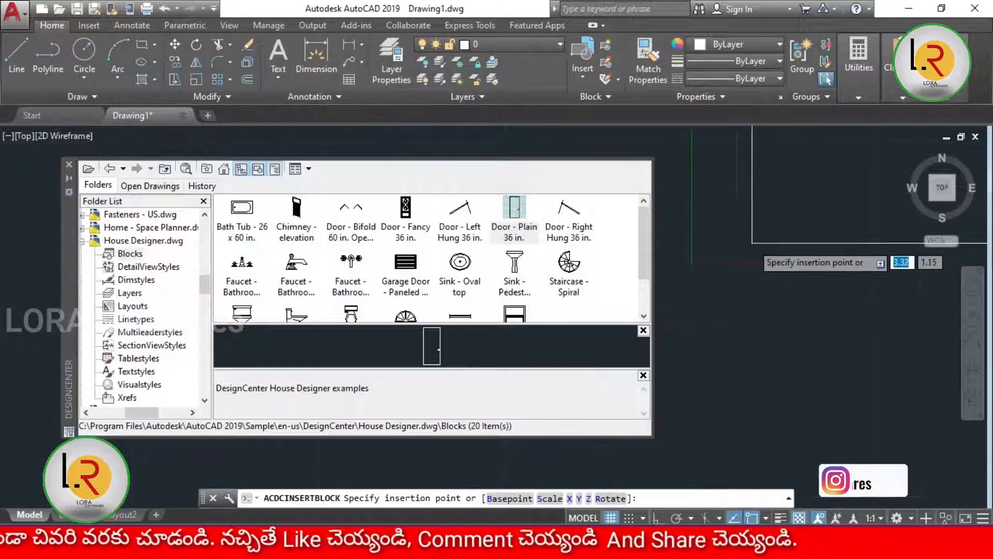
{"action": "scroll", "coordinate": [749, 248], "scroll_direction": "down", "scroll_amount": 10}
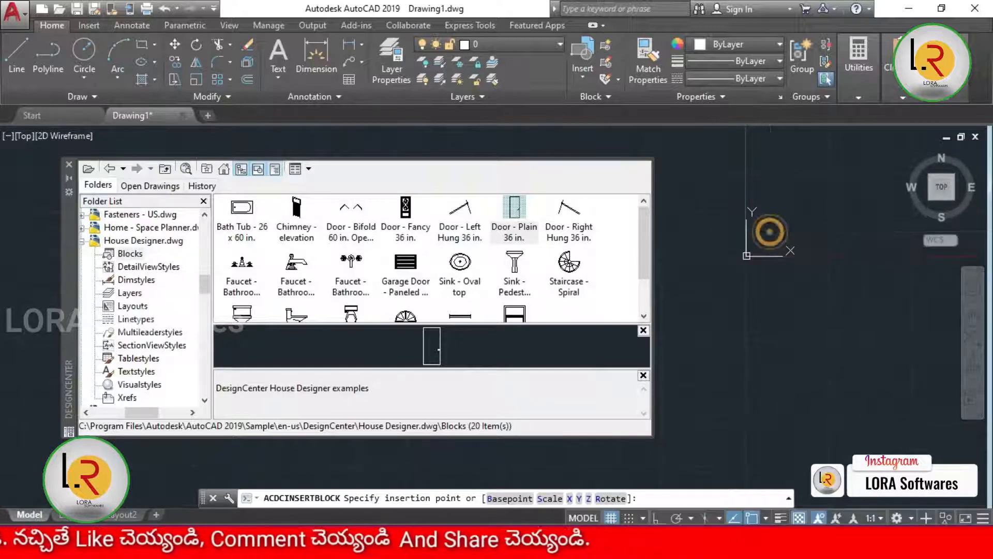
{"action": "left_click", "coordinate": [765, 228]}
{"action": "scroll", "coordinate": [747, 290], "scroll_direction": "up", "scroll_amount": 3}
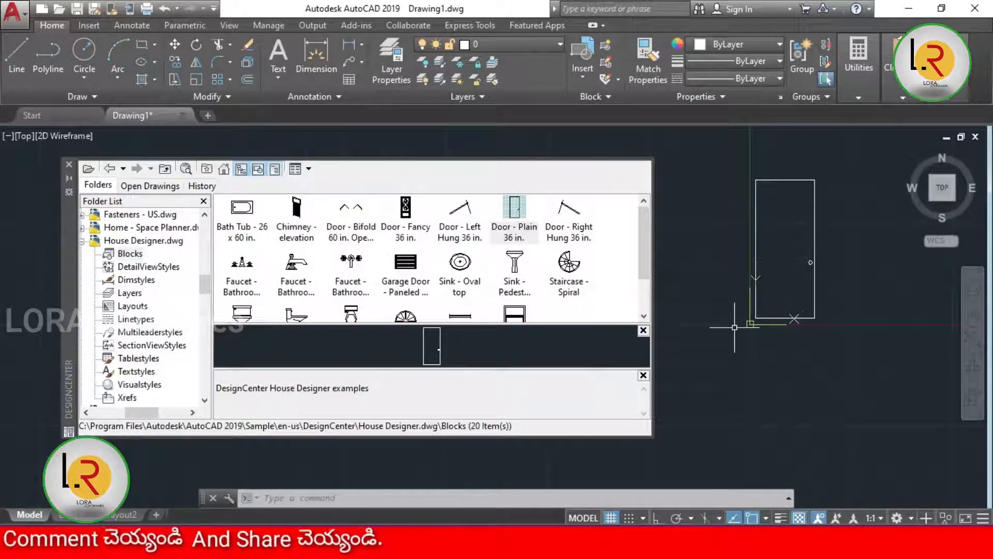
Step: Place a Door - Left Hung 36 in. block in the drawing, below and to the right of the plain door
{"action": "left_click", "coordinate": [612, 267]}
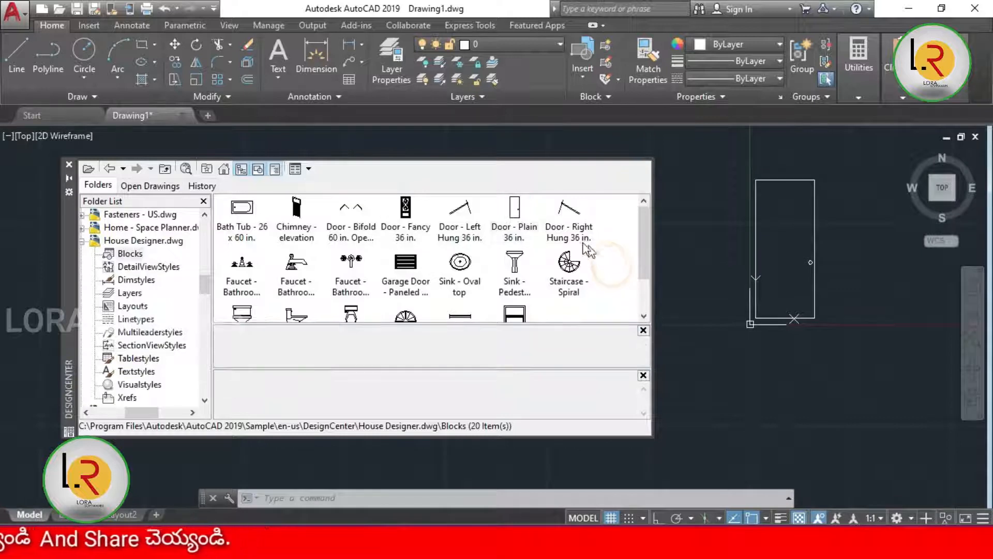
{"action": "left_click", "coordinate": [461, 212]}
{"action": "left_click_drag", "start_coordinate": [491, 235], "coordinate": [820, 365]}
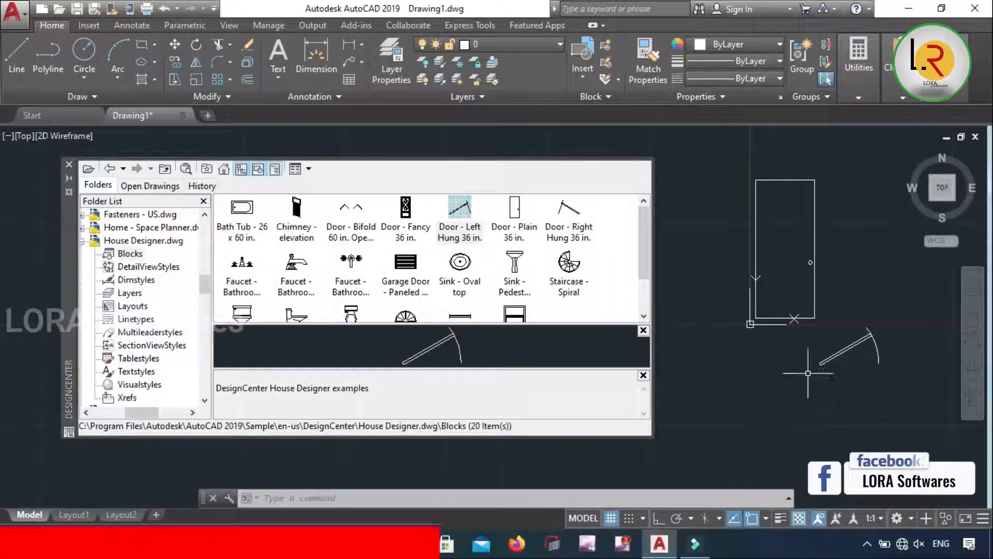
{"action": "left_click", "coordinate": [317, 223]}
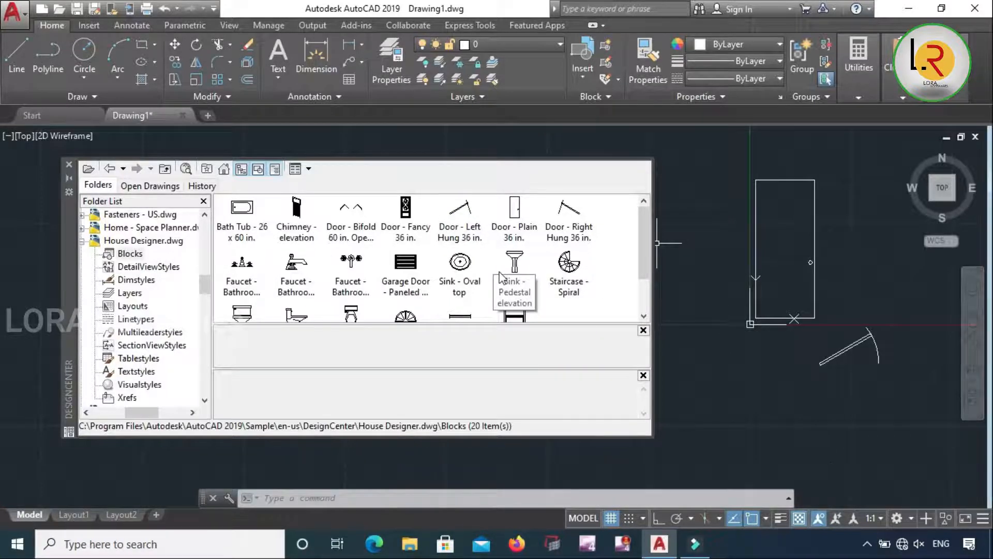
Step: Go back up to the DesignCenter sample folder and open the Blocks of Kitchens.dwg
{"action": "left_click", "coordinate": [166, 170]}
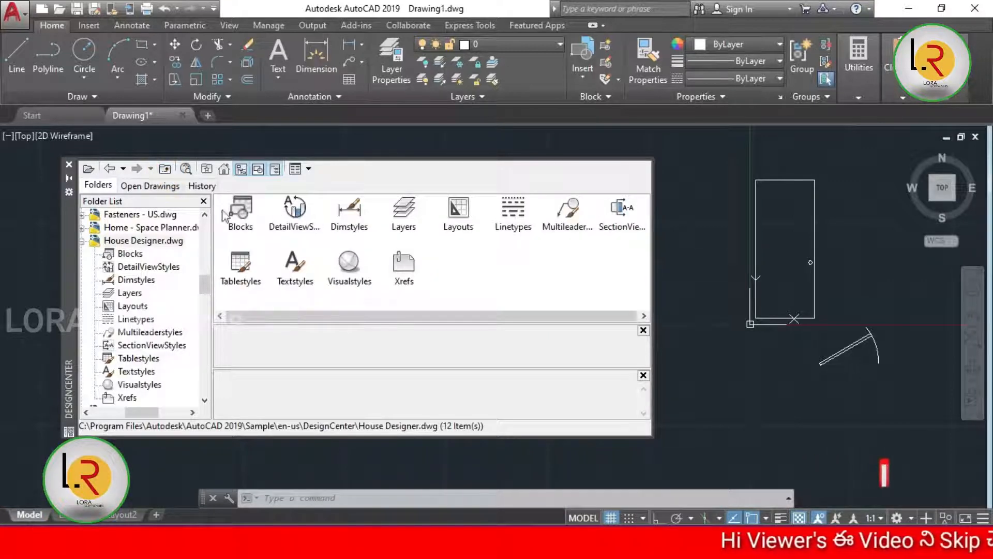
{"action": "left_click", "coordinate": [166, 170]}
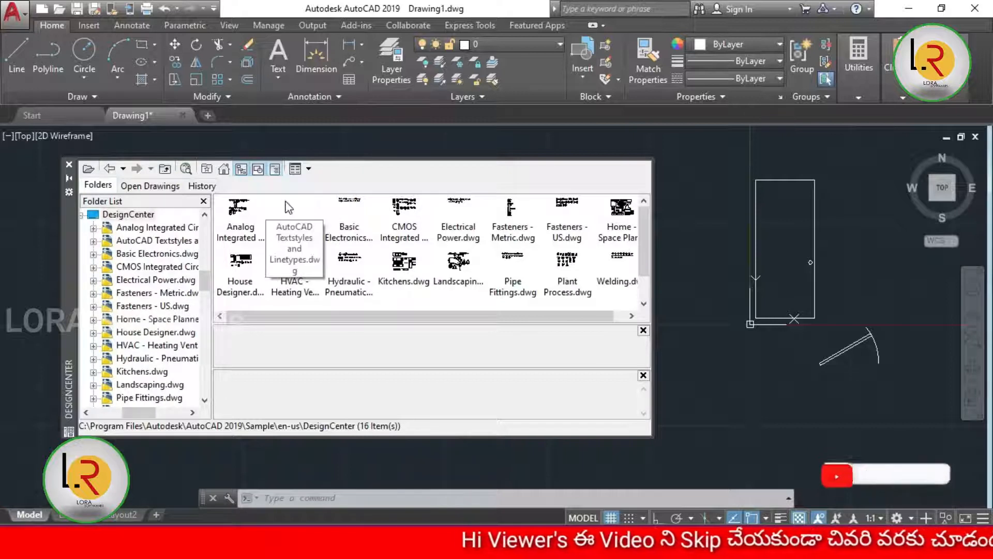
{"action": "double_click", "coordinate": [403, 266]}
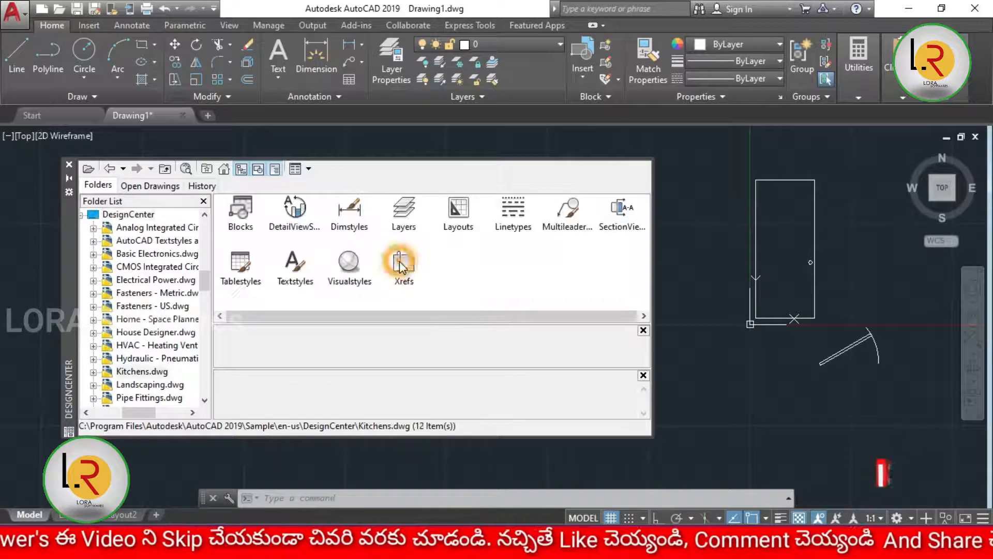
{"action": "left_click", "coordinate": [246, 227]}
{"action": "double_click", "coordinate": [246, 227]}
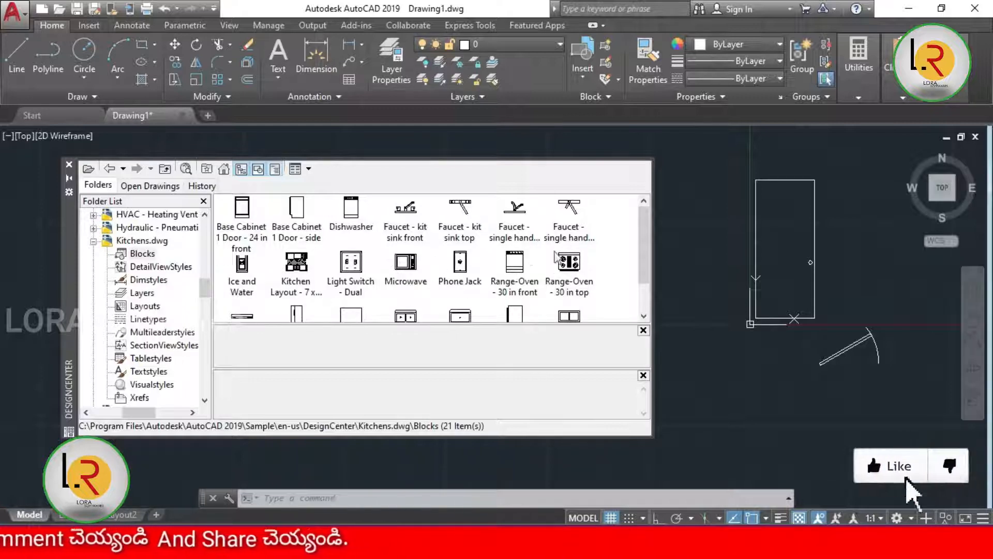
Step: Place two Range-Oven - 30 in front blocks, one below the plain door and one to its upper right
{"action": "mouse_move", "coordinate": [514, 266]}
{"action": "left_mouse_down"}
{"action": "mouse_move", "coordinate": [679, 409]}
{"action": "mouse_move", "coordinate": [729, 433]}
{"action": "left_mouse_up"}
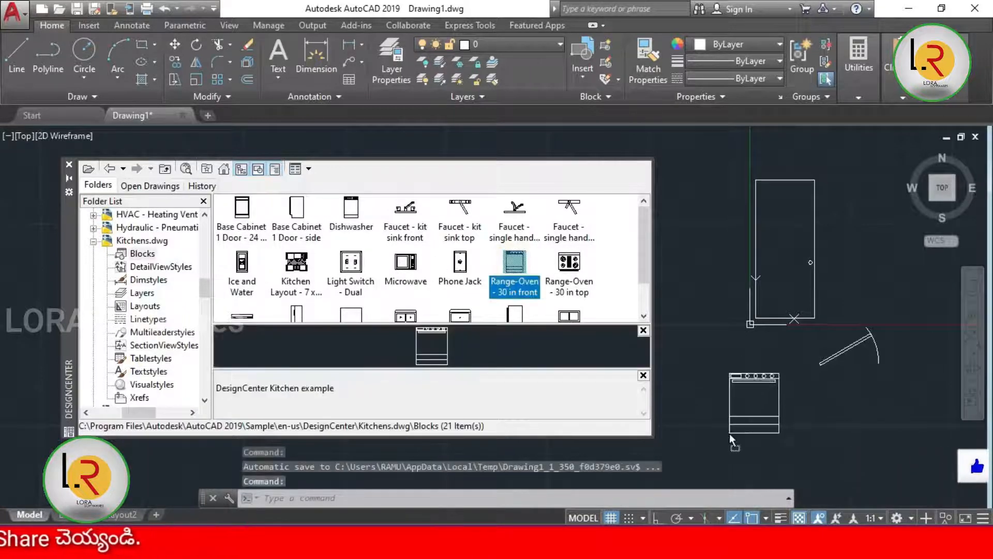
{"action": "double_click", "coordinate": [516, 268]}
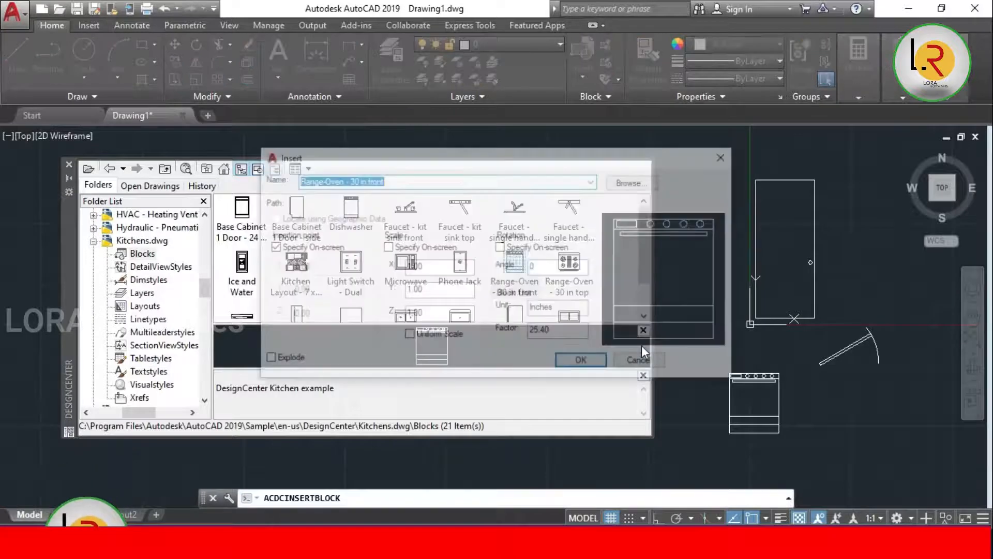
{"action": "left_click", "coordinate": [587, 362]}
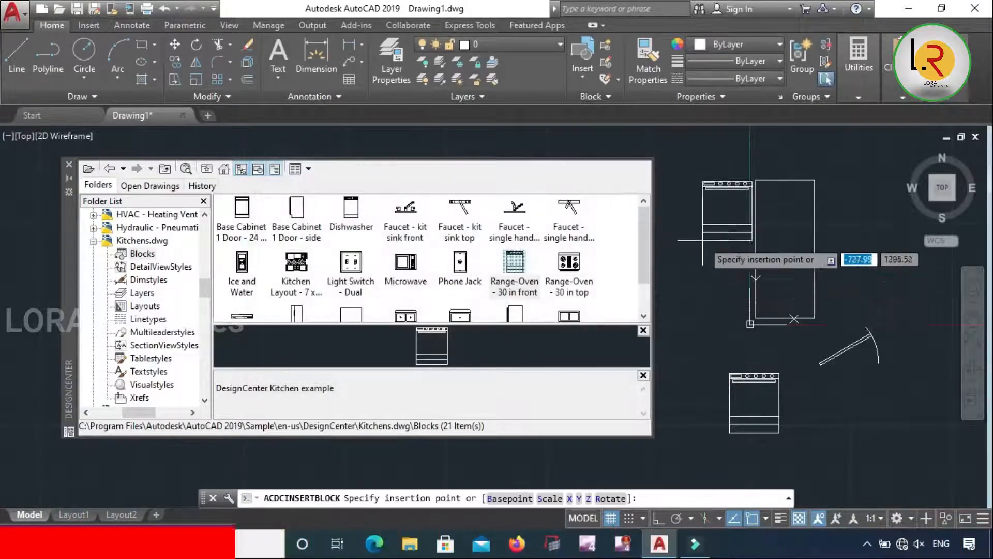
{"action": "scroll", "coordinate": [702, 243], "scroll_direction": "down", "scroll_amount": 2}
{"action": "left_click", "coordinate": [837, 202]}
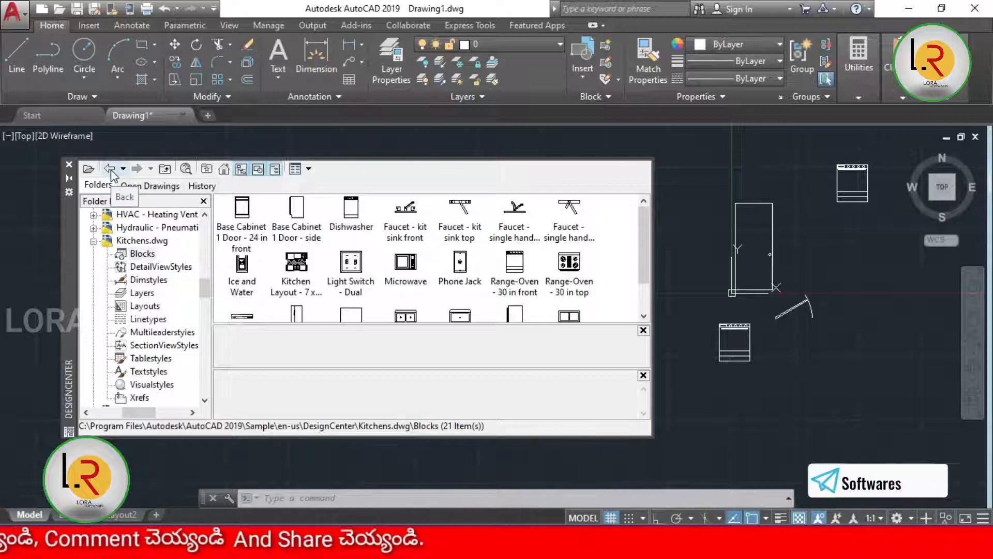
Step: Try back, forward and up navigation from the Kitchens.dwg blocks, and view the drawing Search dialog before closing it
{"action": "left_click", "coordinate": [111, 169]}
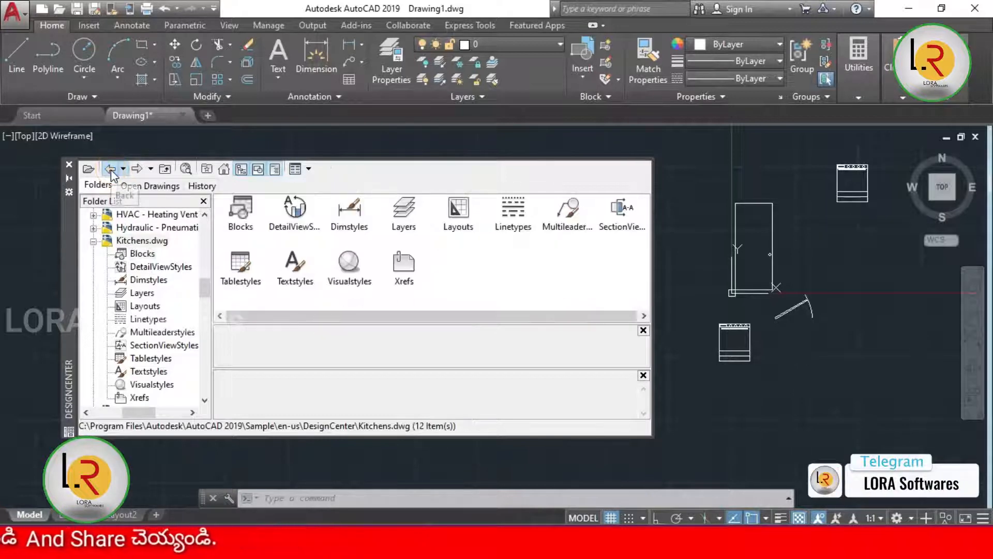
{"action": "left_click", "coordinate": [137, 169]}
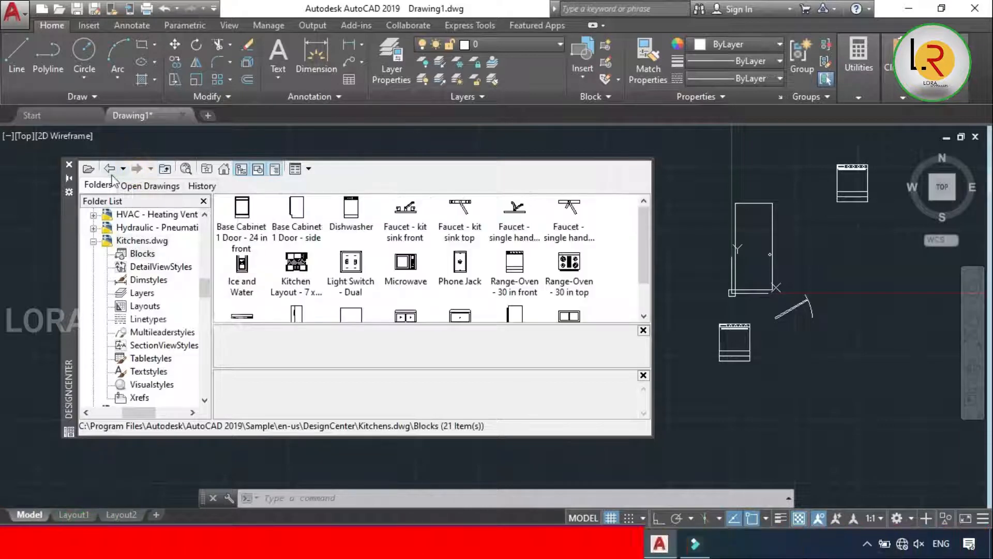
{"action": "left_click", "coordinate": [164, 169]}
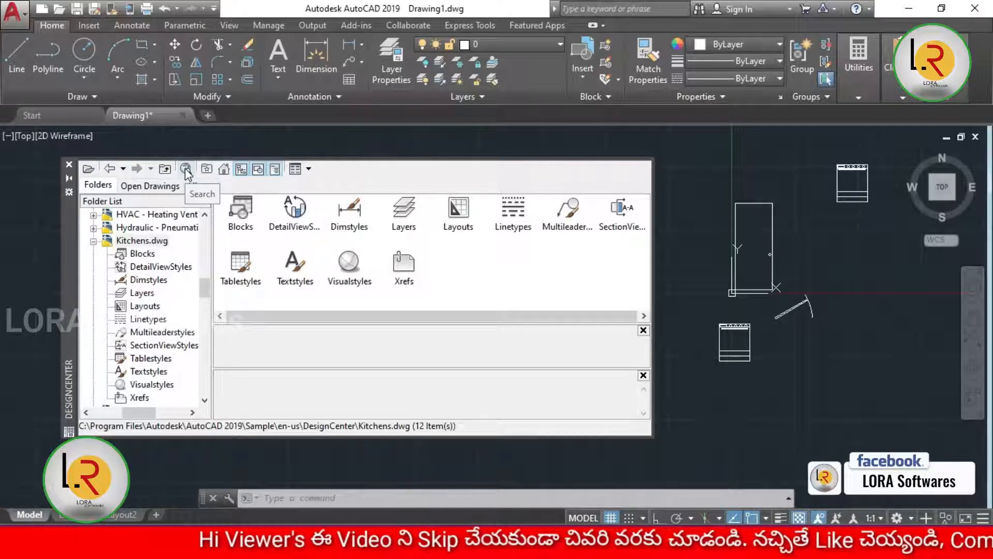
{"action": "left_click", "coordinate": [187, 169]}
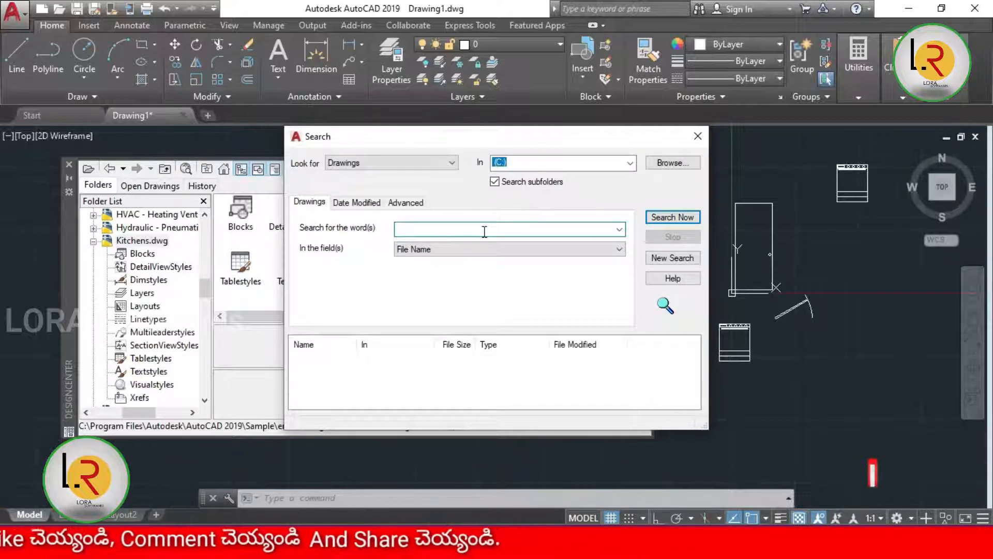
{"action": "left_click", "coordinate": [700, 137]}
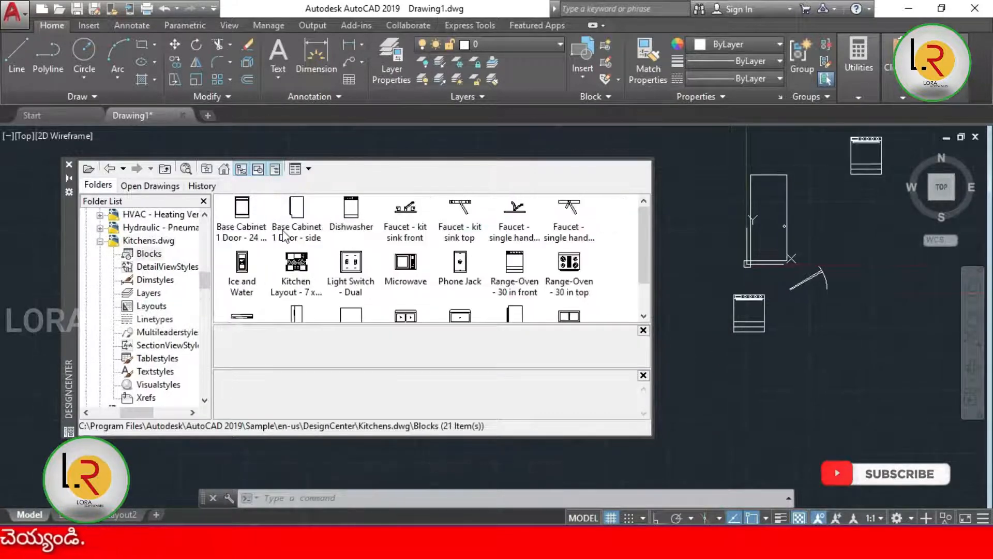
Step: Return to the home Sample folder, reopen the Kitchens.dwg blocks, and place a Dishwasher block below and right of the left-hung door
{"action": "left_click", "coordinate": [224, 170]}
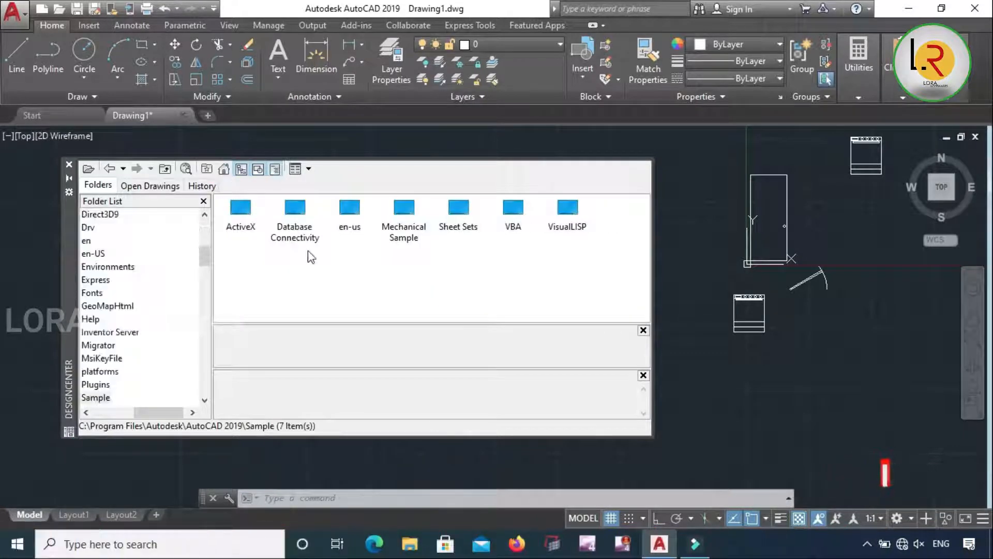
{"action": "double_click", "coordinate": [356, 218]}
{"action": "double_click", "coordinate": [240, 226]}
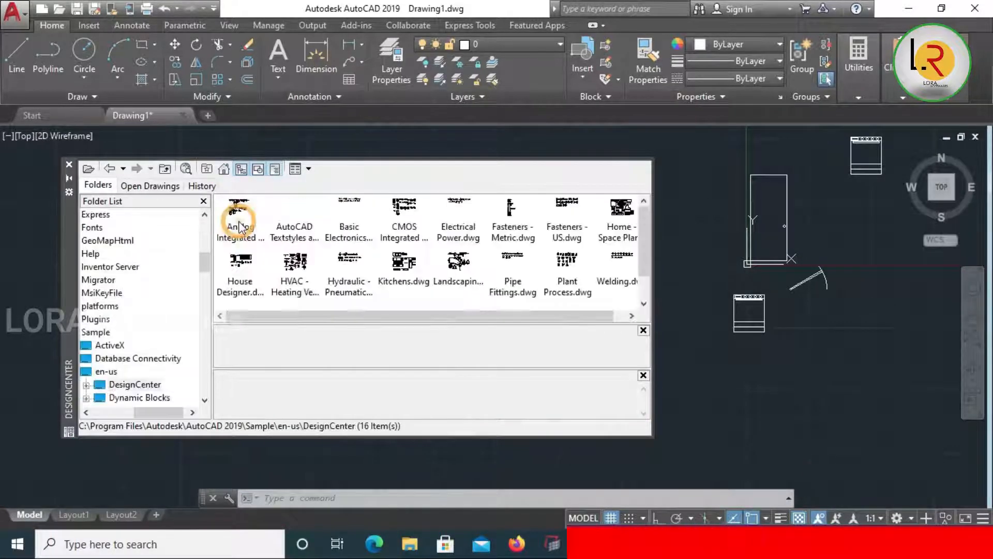
{"action": "double_click", "coordinate": [402, 265]}
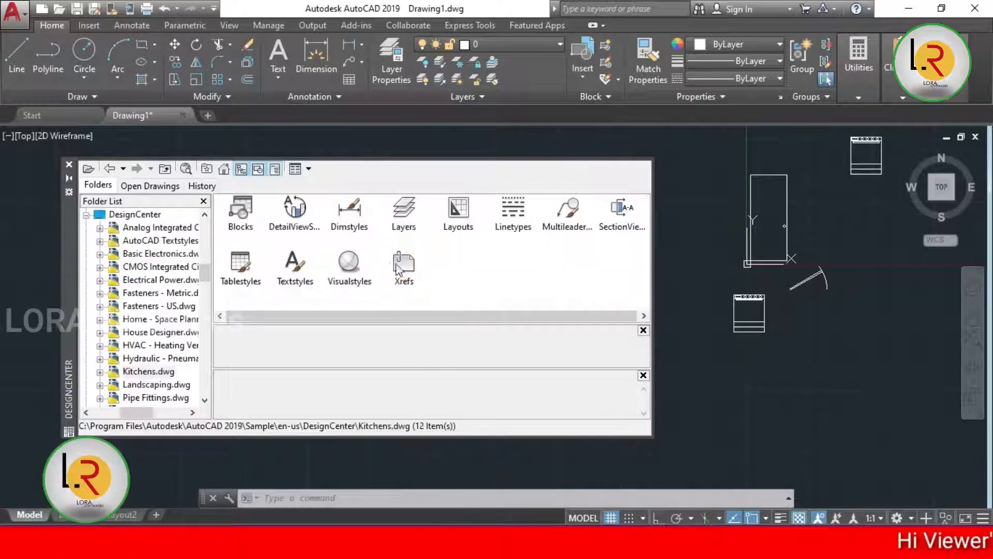
{"action": "double_click", "coordinate": [237, 214]}
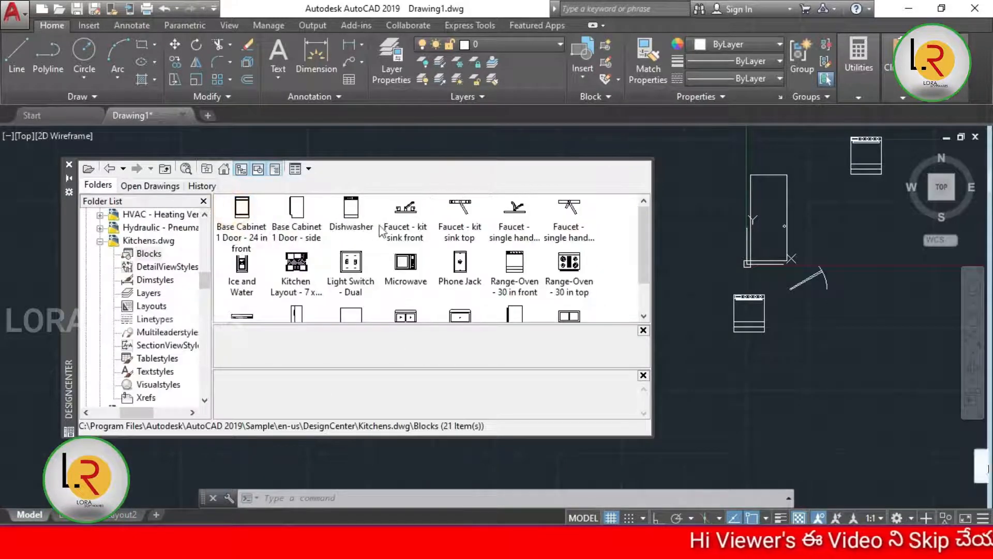
{"action": "left_click", "coordinate": [351, 212]}
{"action": "left_click_drag", "start_coordinate": [351, 212], "coordinate": [845, 418]}
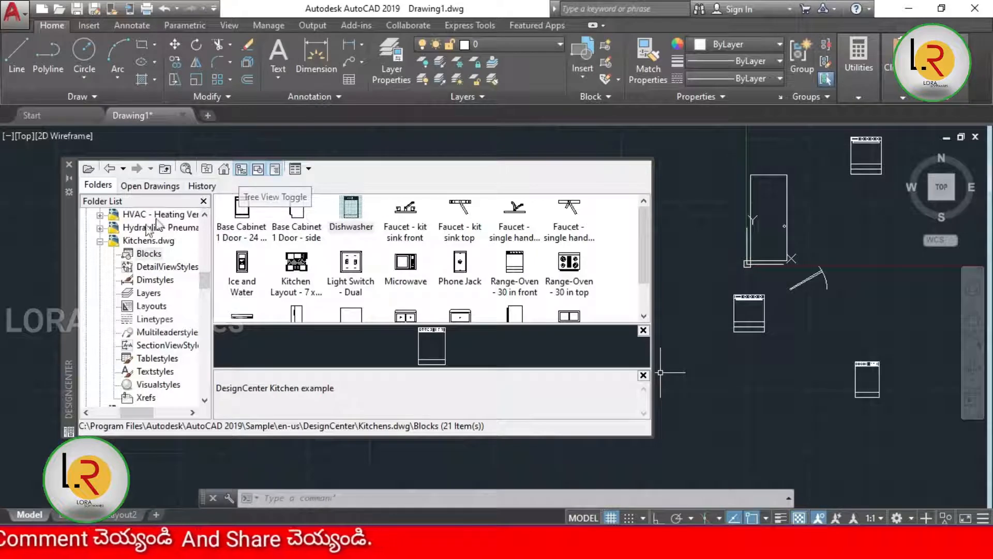
Step: Toggle the DesignCenter folder tree off and back on, and hide the block preview pane
{"action": "left_click", "coordinate": [240, 170]}
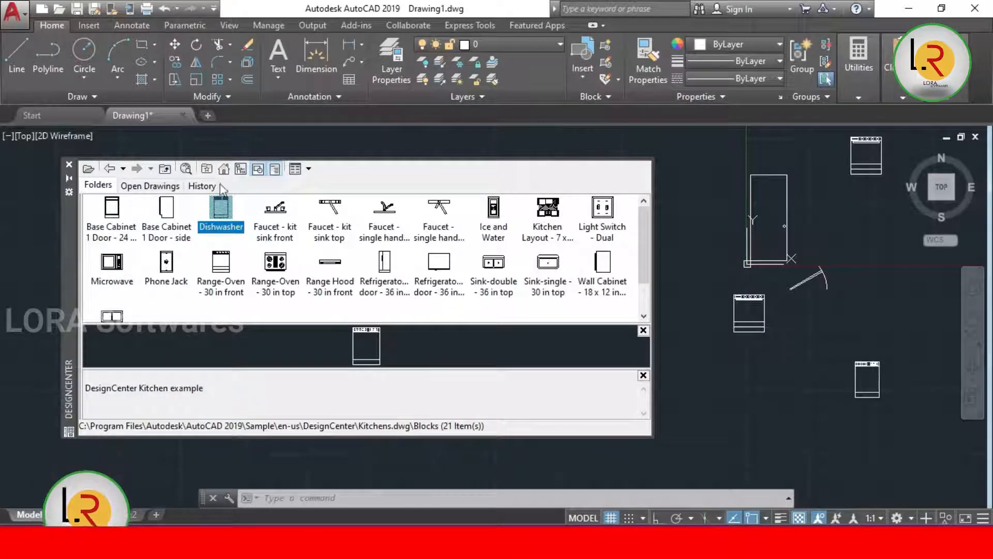
{"action": "left_click", "coordinate": [242, 170]}
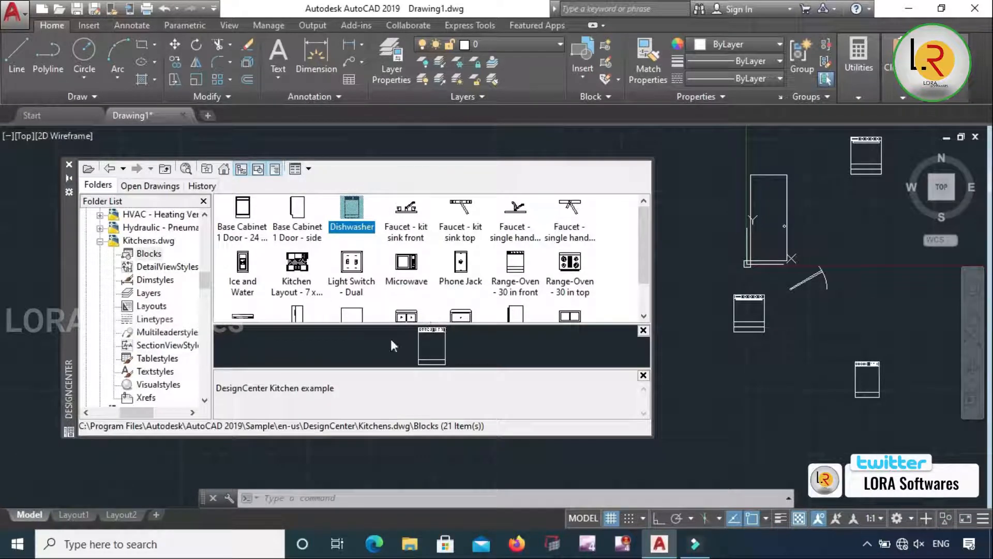
{"action": "left_click", "coordinate": [257, 168]}
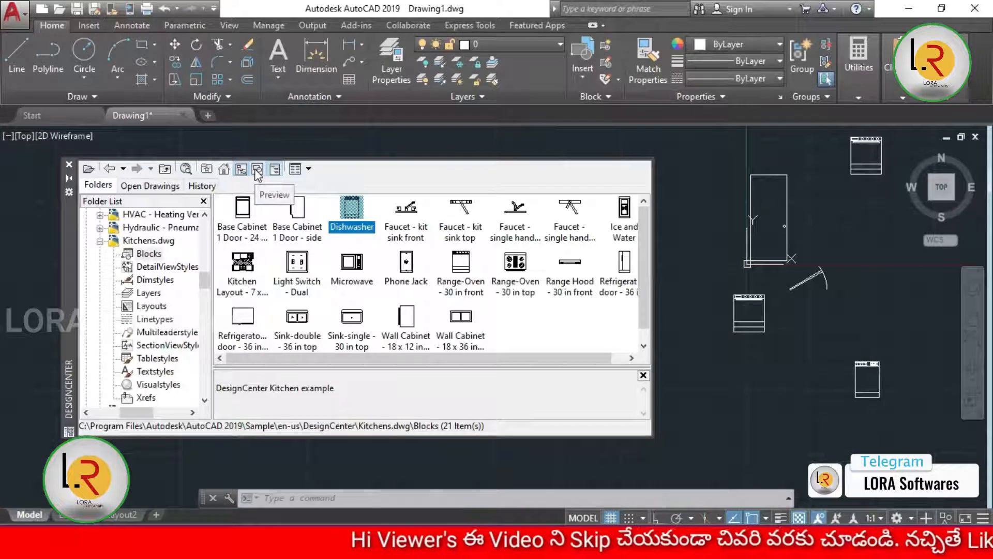
Step: Show the block preview pane again in DesignCenter, and toggle the description pane off and back on
{"action": "left_click", "coordinate": [256, 173]}
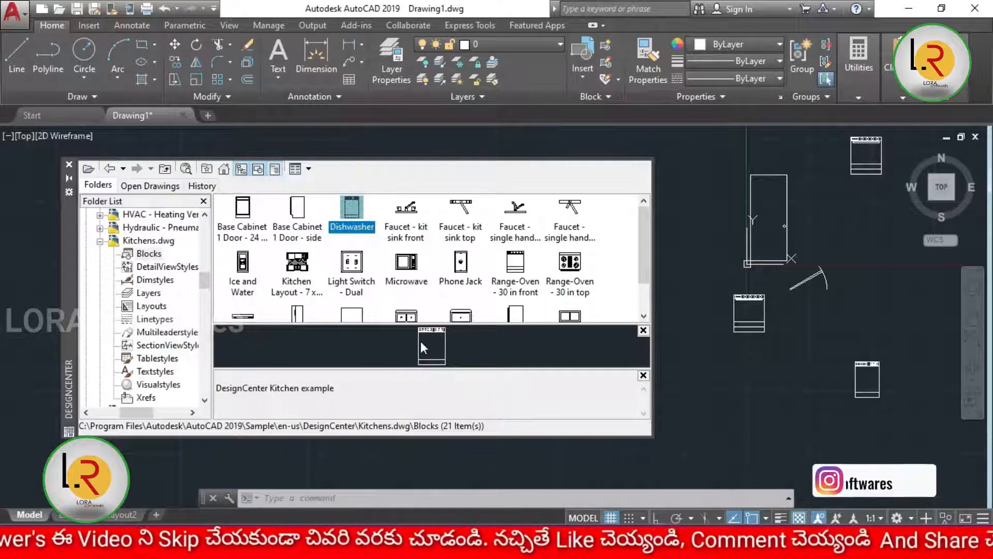
{"action": "left_click", "coordinate": [276, 169]}
{"action": "left_click", "coordinate": [275, 169]}
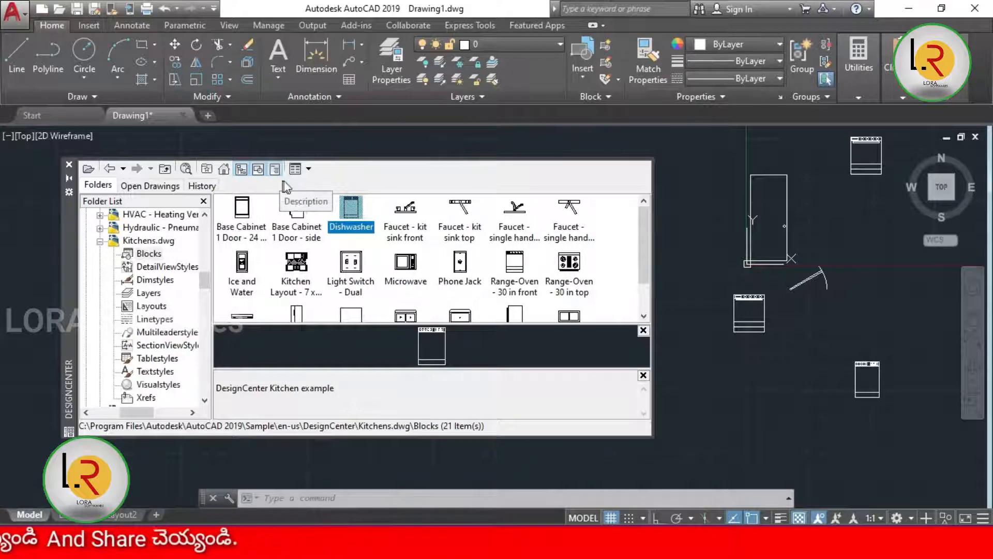
Step: Try the Small icons view for the Kitchens.dwg blocks and return the list to Large icons
{"action": "left_click", "coordinate": [309, 169]}
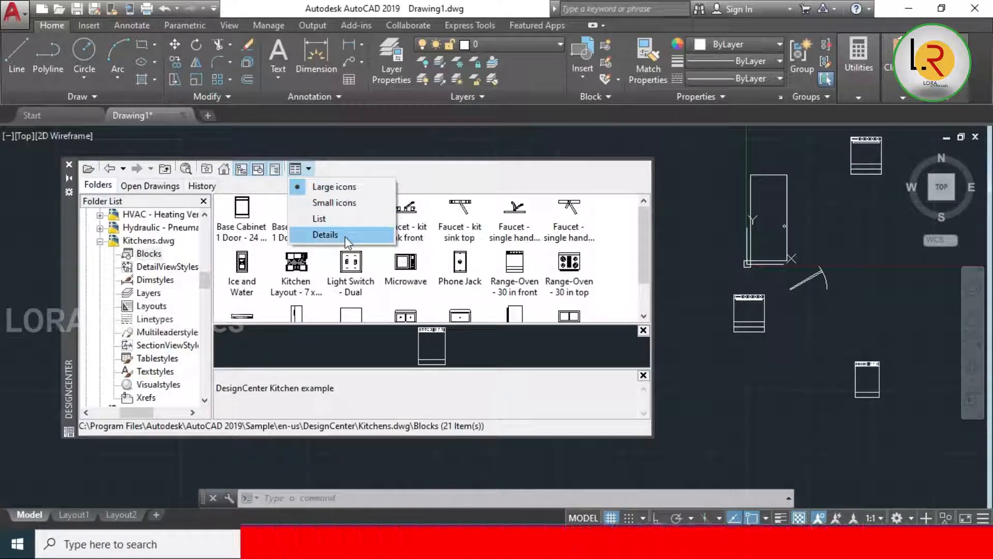
{"action": "left_click", "coordinate": [354, 202]}
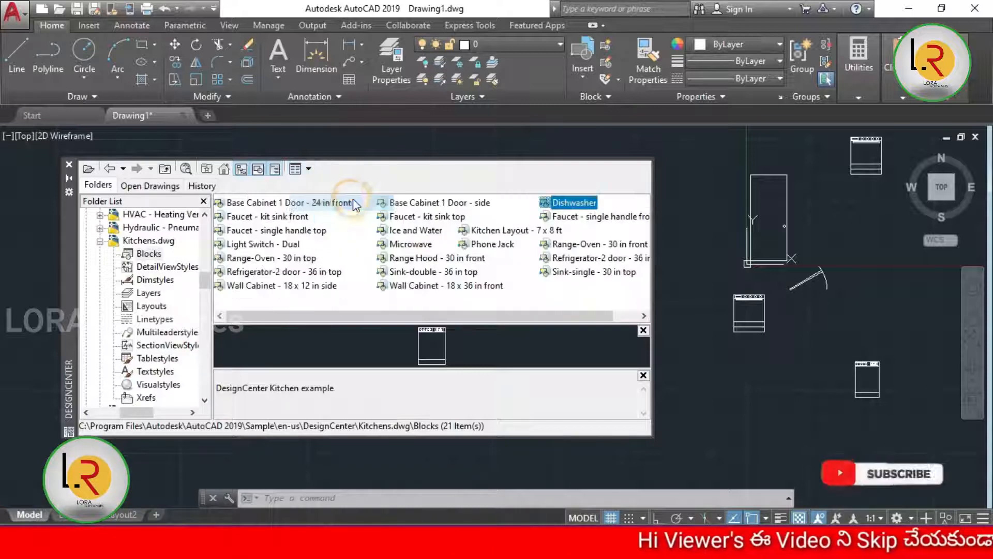
{"action": "left_click", "coordinate": [309, 173]}
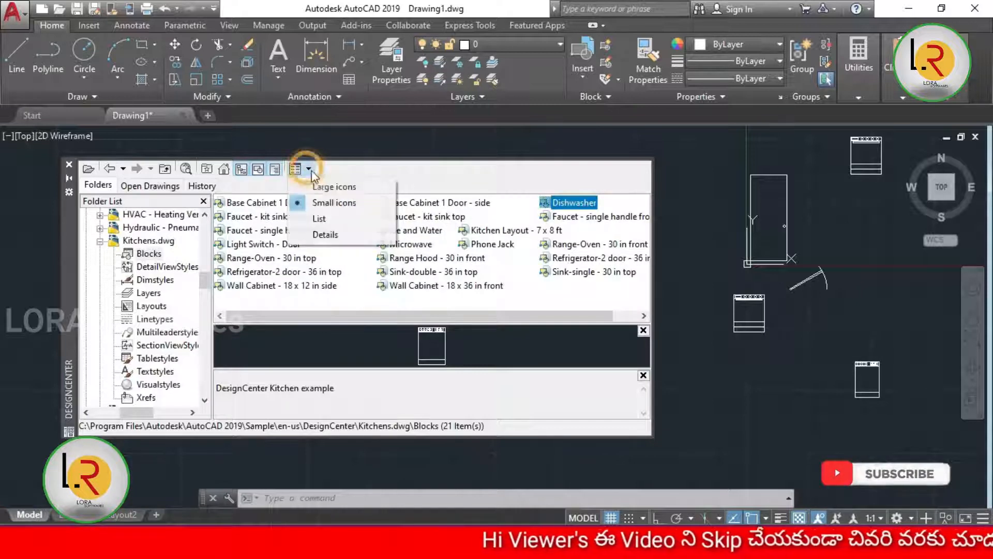
{"action": "left_click", "coordinate": [341, 187]}
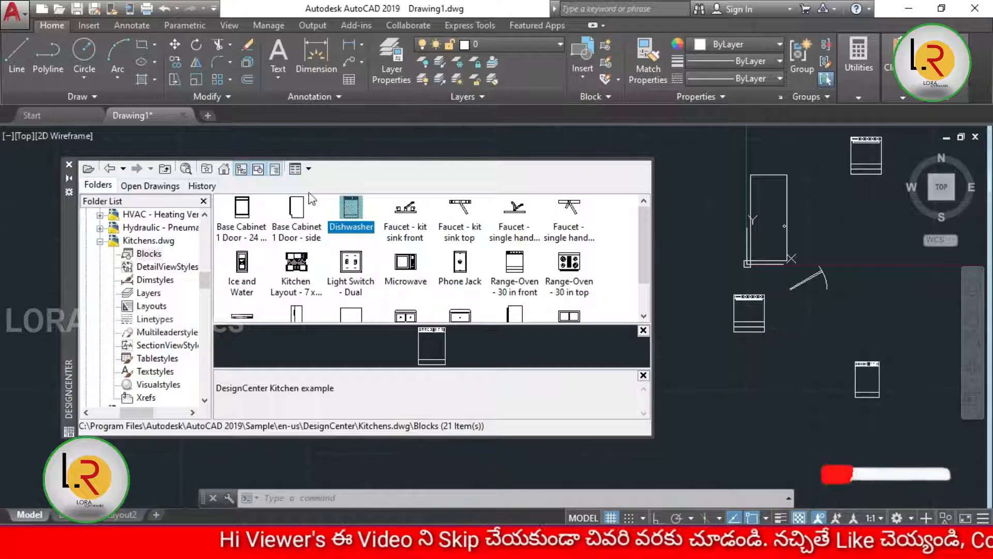